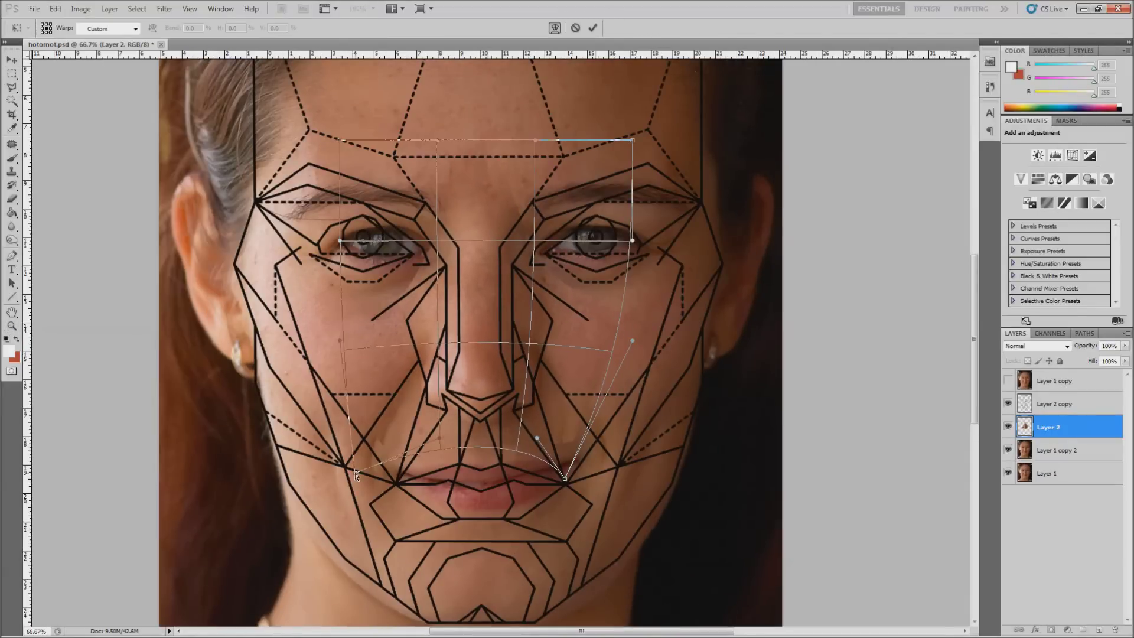
Step: Commit the Layer 3 lower-face warp, hide the mask overlay, and try Liquify without backdrop
key("Return")
left_click(1008, 404)
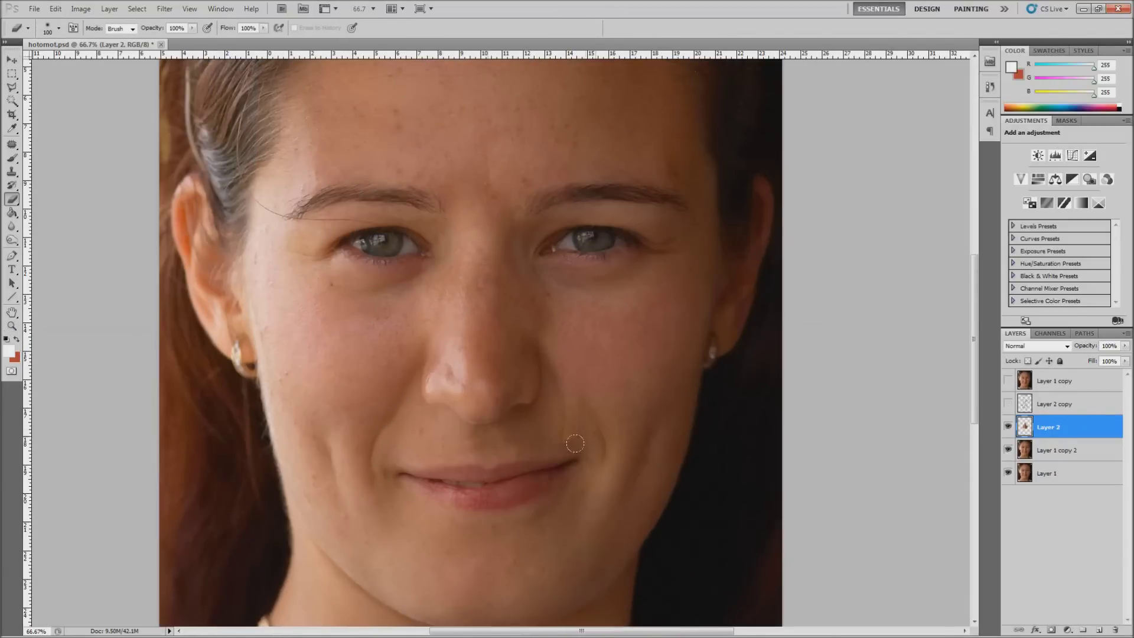
key("ctrl+shift+x")
left_click(971, 385)
key("s")
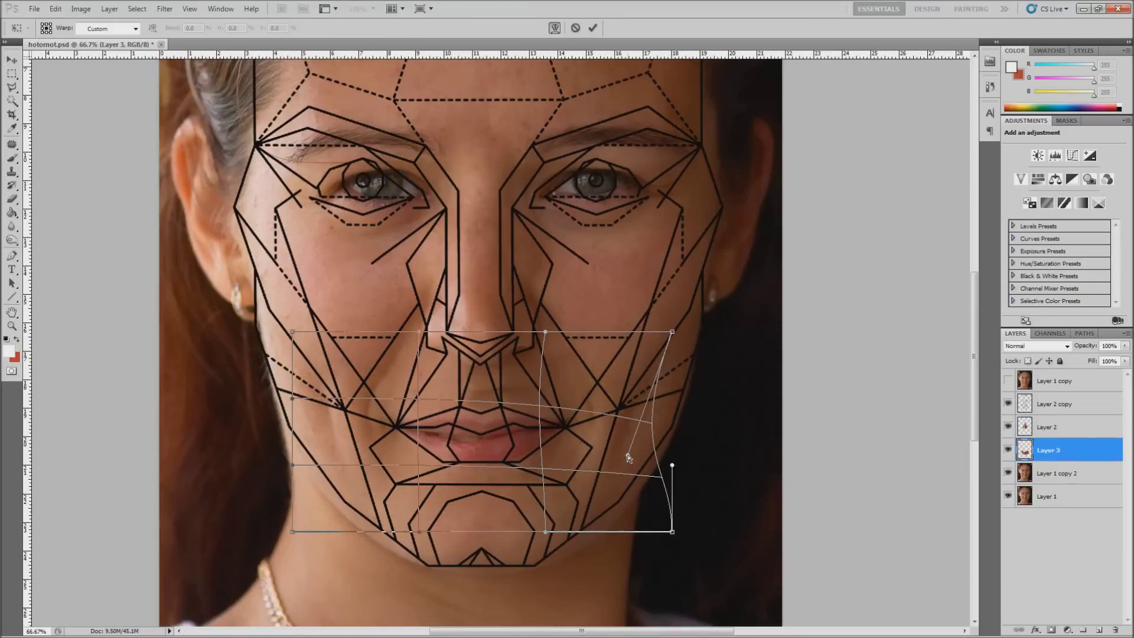
Step: Reopen Liquify from the Filter menu, hide the mask overlay, and zoom in on nose and mouth
left_click(165, 9)
left_click(183, 71)
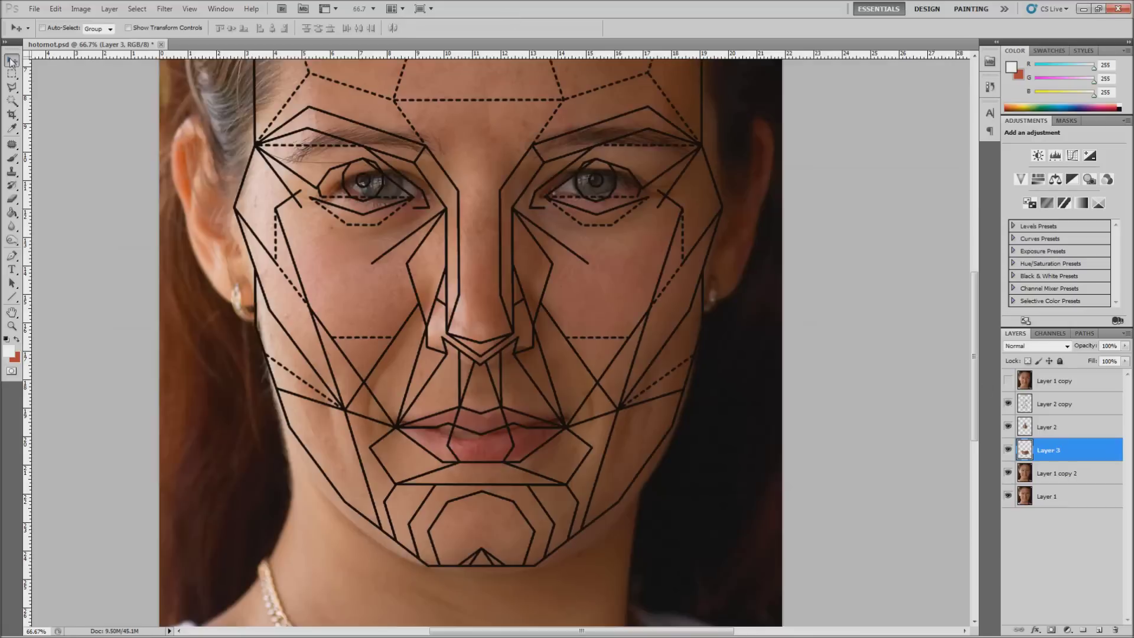
left_click(1008, 403)
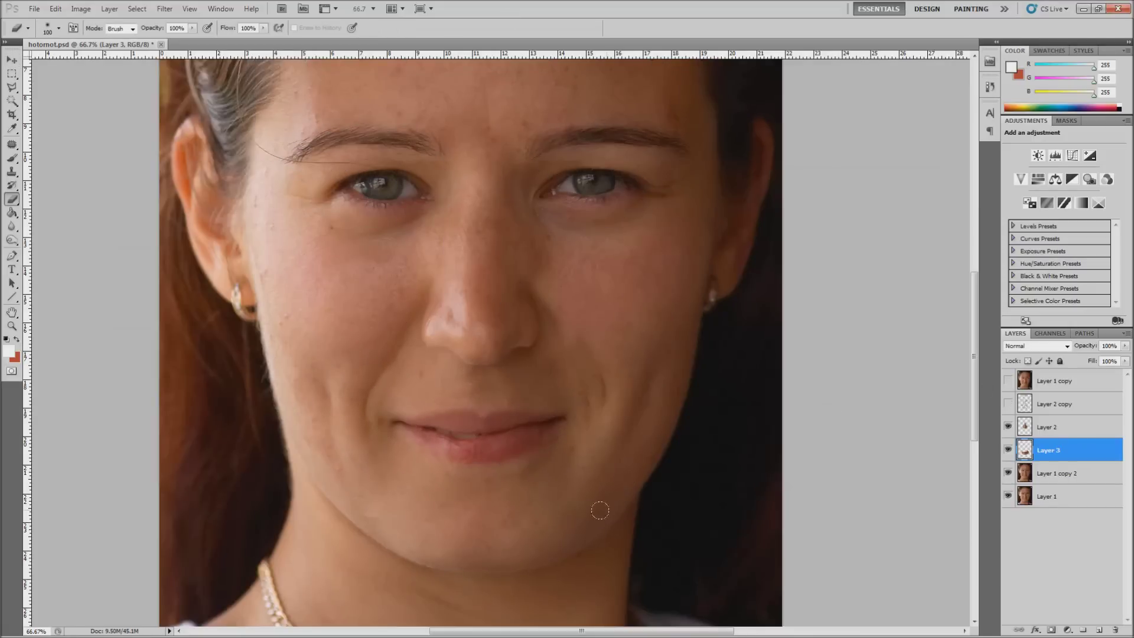
left_click(11, 325)
key("ctrl+plus")
key("ctrl+plus")
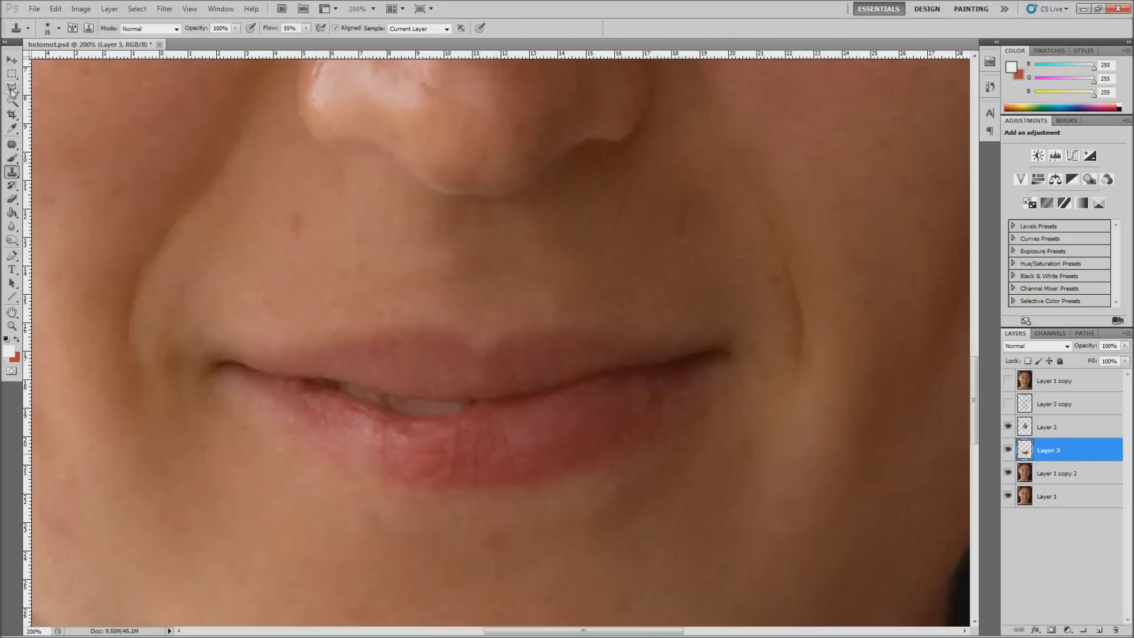
Step: Open Liquify on the mouth, then cancel it without applying changes
left_click(164, 9)
left_click(177, 67)
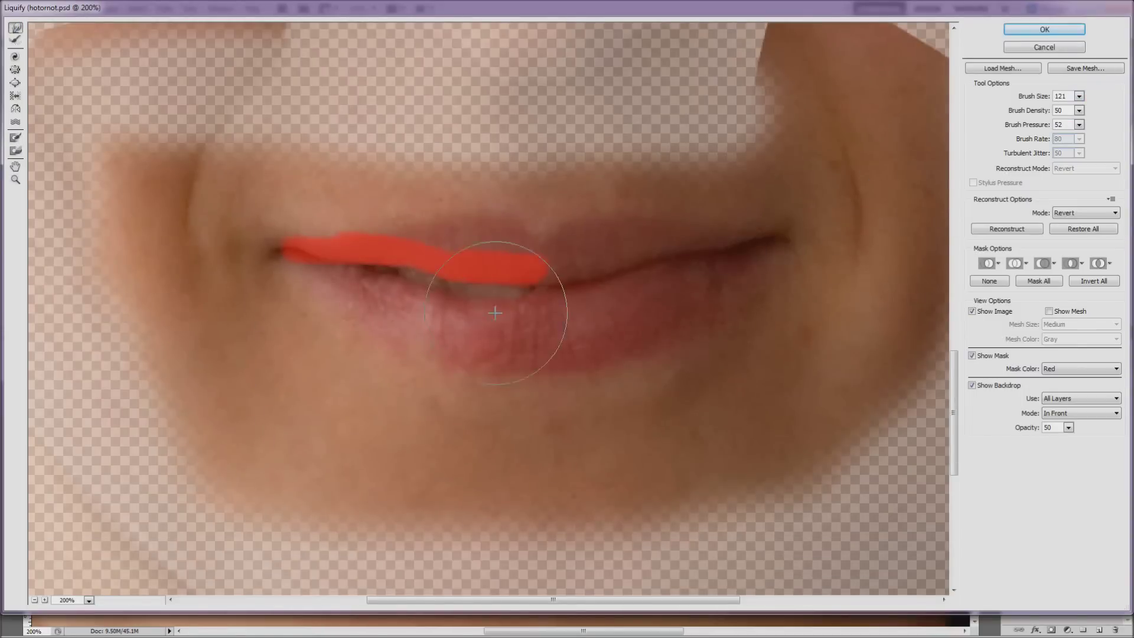
key("Escape")
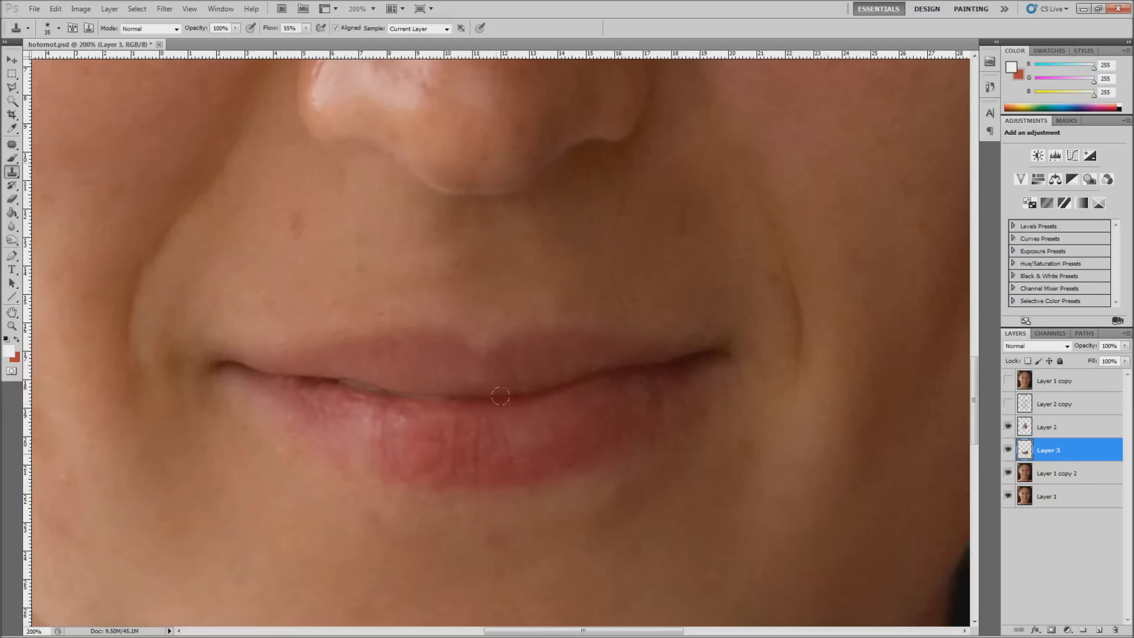
Step: Copy the lip area to a new layer, flip it, shift it left, and choose a darker lip colour
left_click(55, 8)
left_click(254, 367)
left_click_drag(560, 390, 390, 384)
left_click(81, 9)
left_click(941, 157)
Step: Warp the flipped lip patch over the upper lip's left side, commit it, and fit the image on screen
left_click(55, 9)
left_click(82, 256)
left_click(225, 348)
key("Return")
key("e")
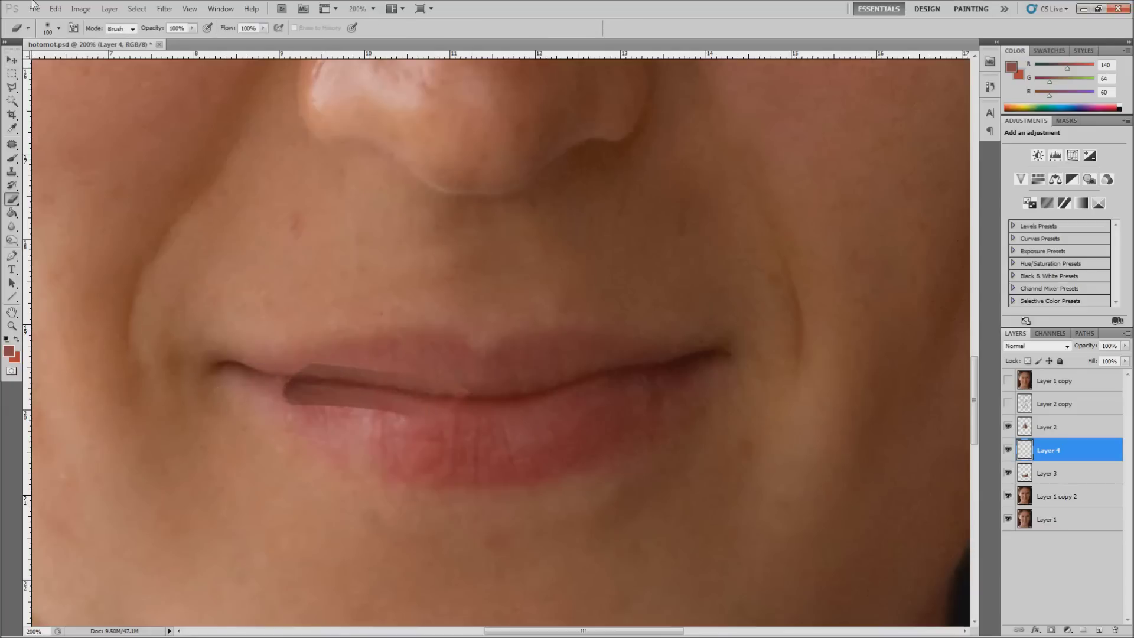
key("e")
key("ctrl+0")
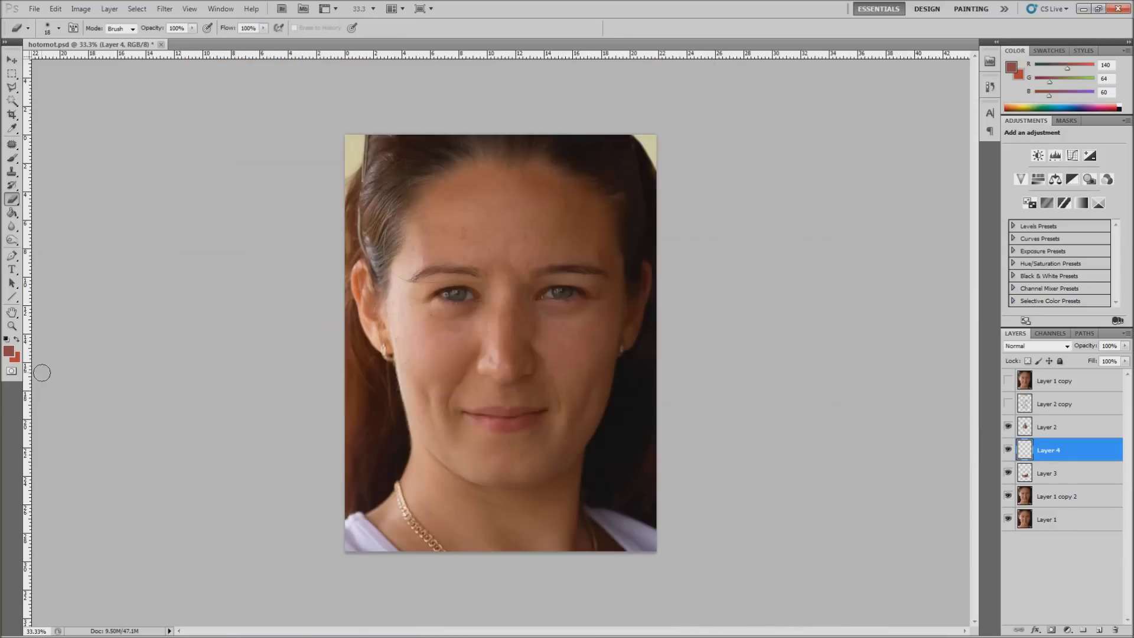
Step: At actual size, shift the Layer 5 eye patch so the left eye lines up with the mask
key("ctrl+1")
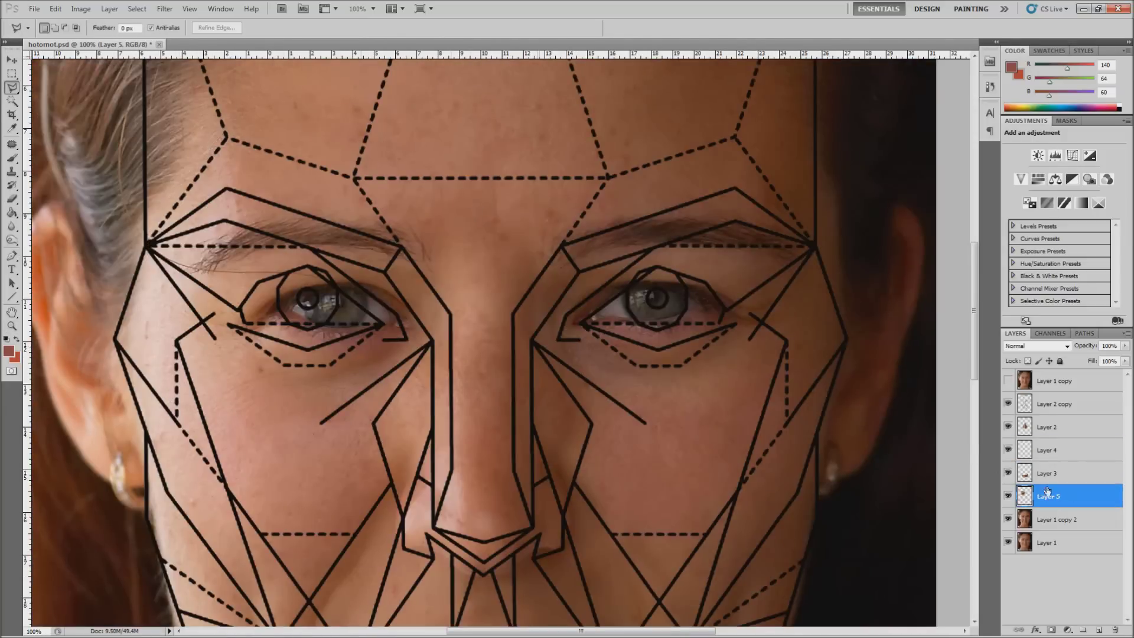
key("v")
left_click_drag(354, 186, 335, 184)
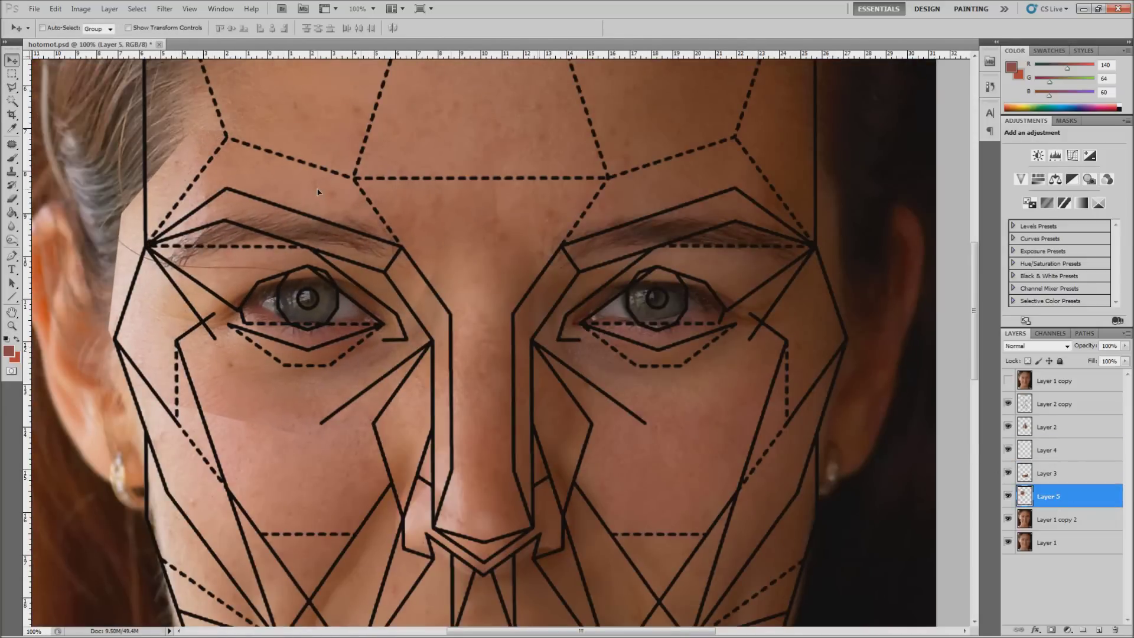
Step: Close the Polygonal Lasso outline and copy the selection to Layer 6, hiding then showing the mask overlay
double_click(622, 404)
key("ctrl+j")
key("v")
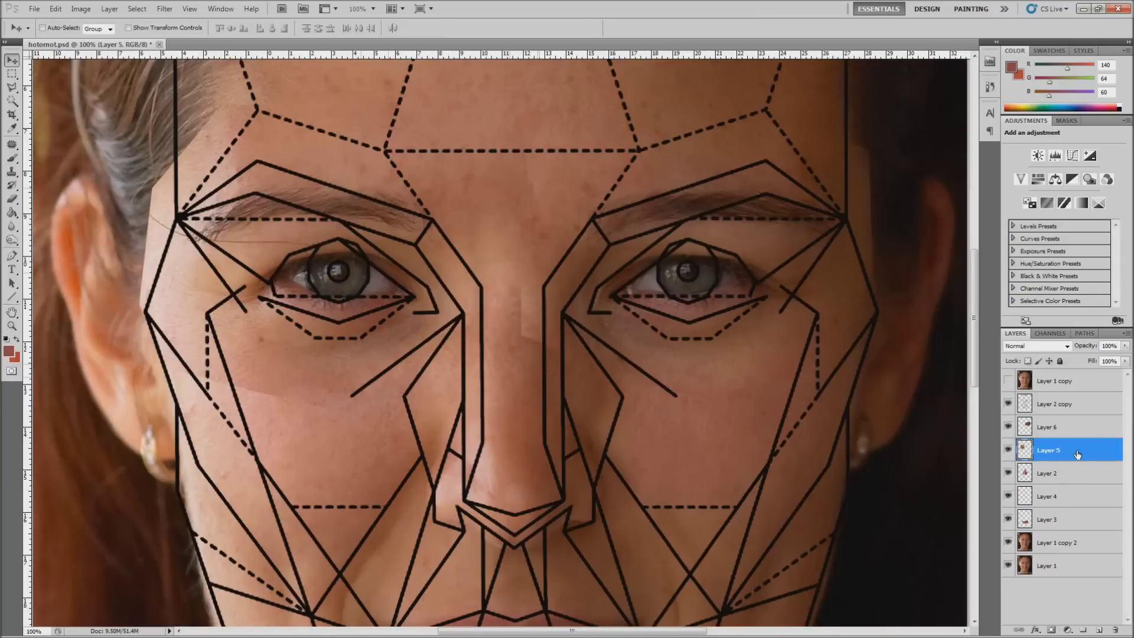
left_click(1008, 404)
key("e")
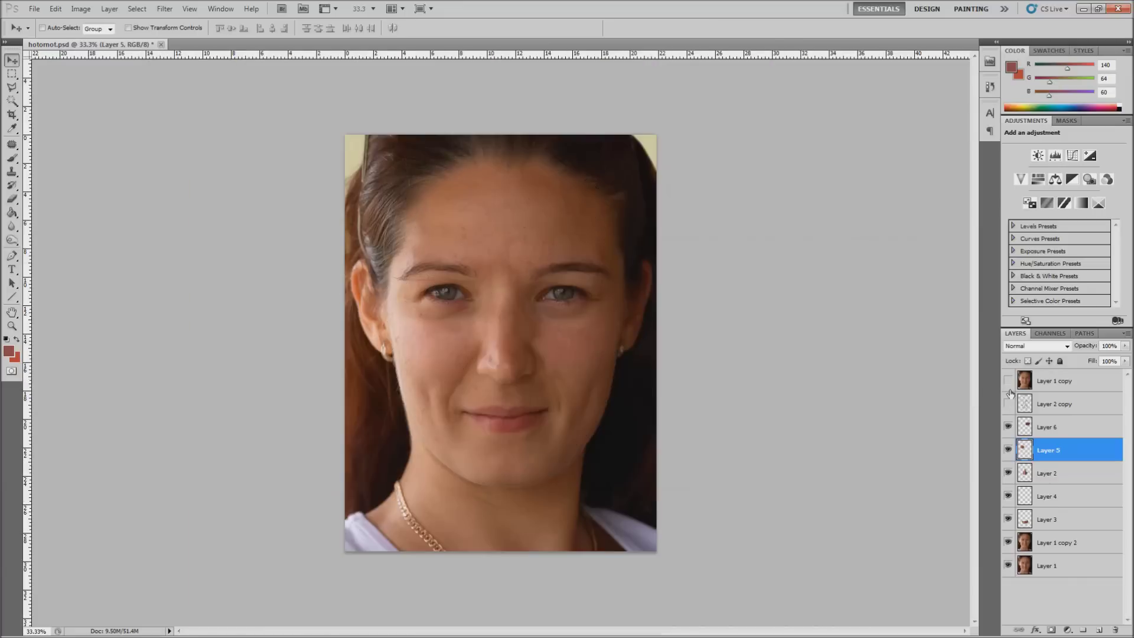
left_click(1008, 404)
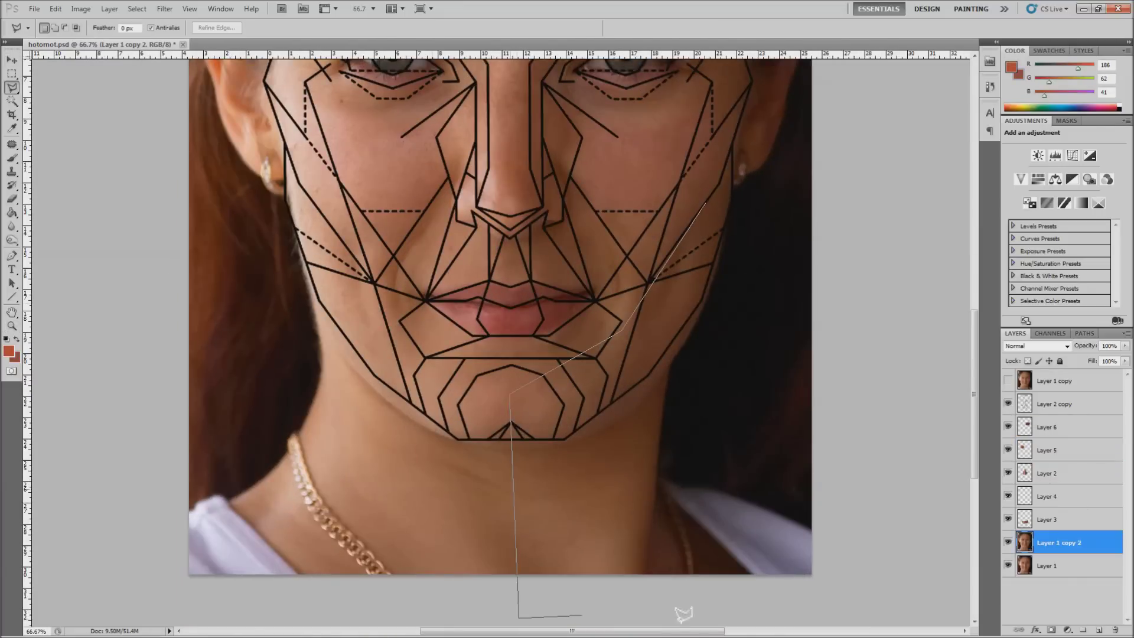
Step: Start warping the copied jaw section toward the mask outline, then zoom and pick the Brush
left_click(255, 301)
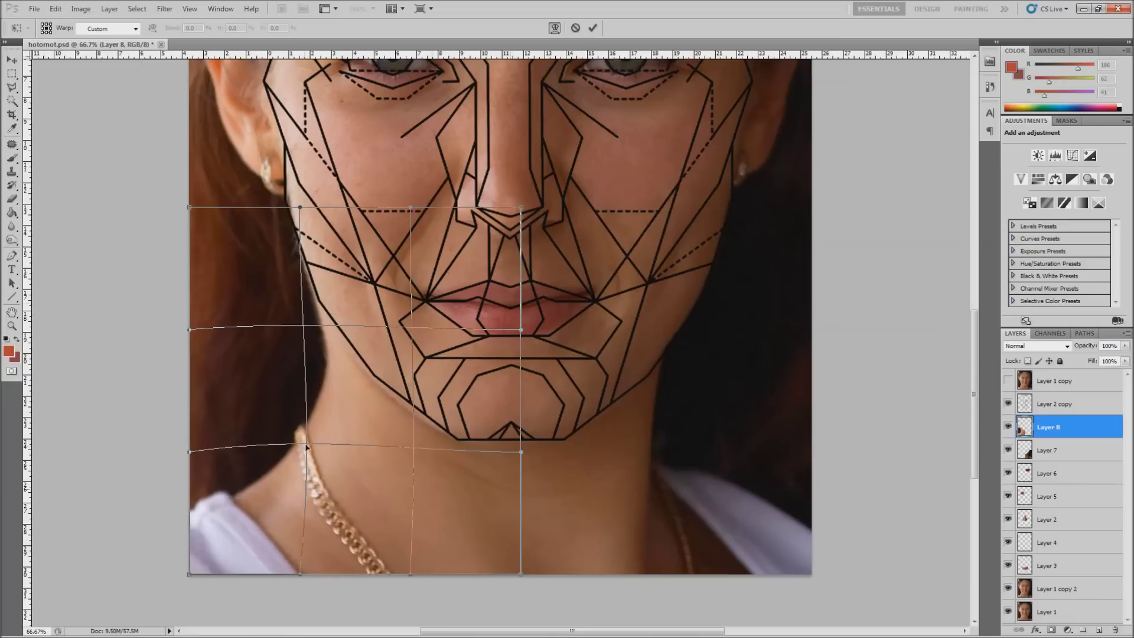
scroll(854, 402, "up", 3)
key("b")
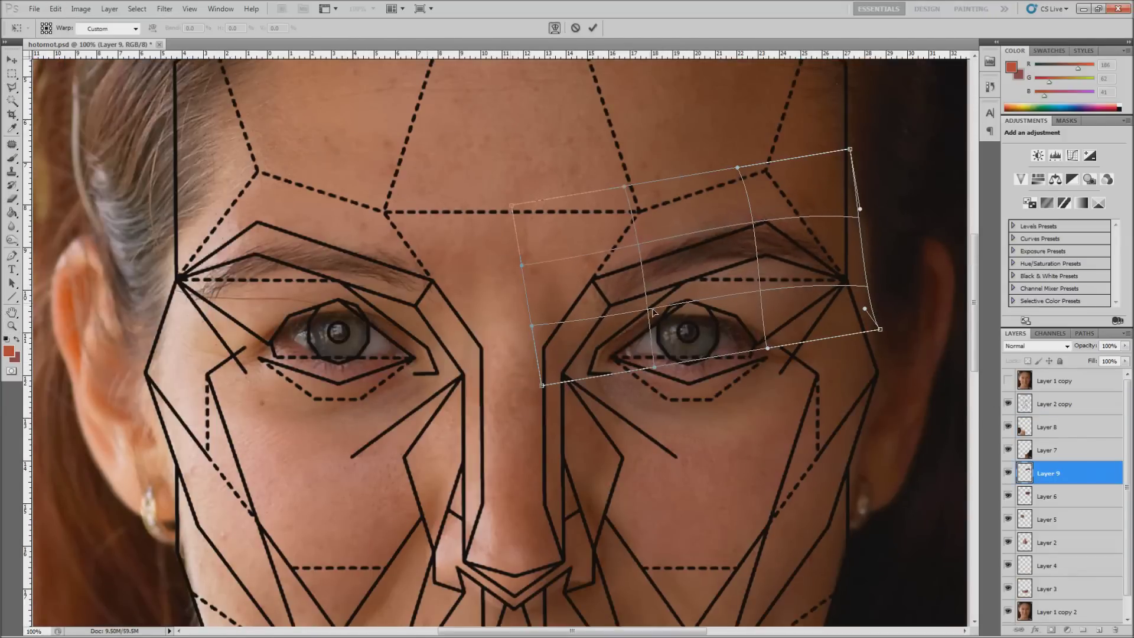
Step: Commit the Layer 9 and Layer 10 eyebrow warps, then open Liquify on the nose with Show Backdrop
key("Return")
left_click(1007, 404)
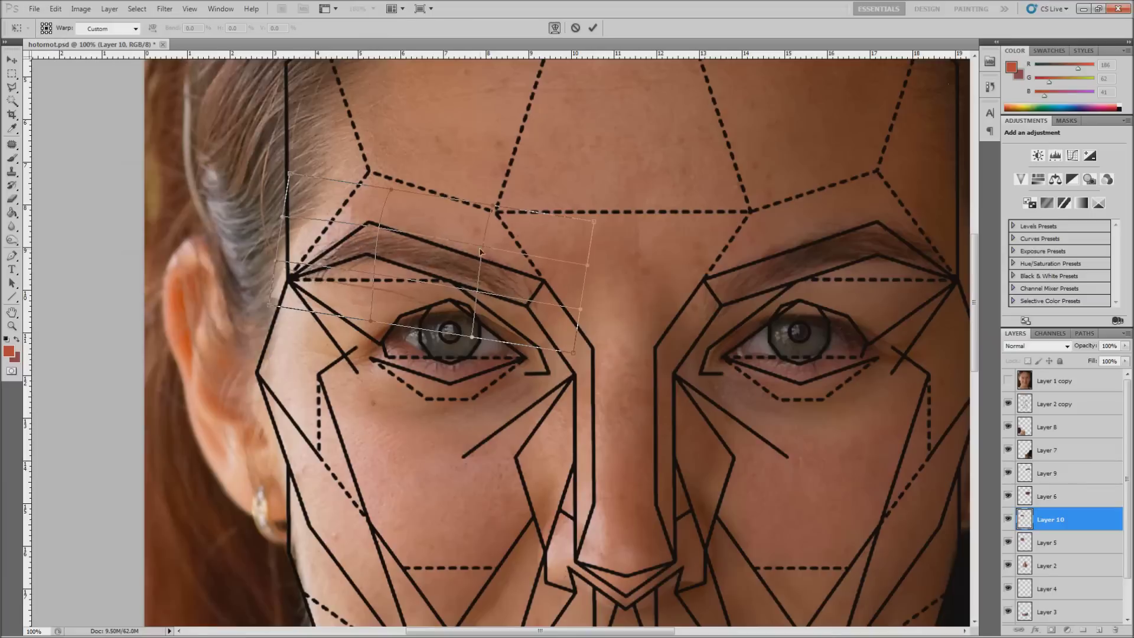
key("Return")
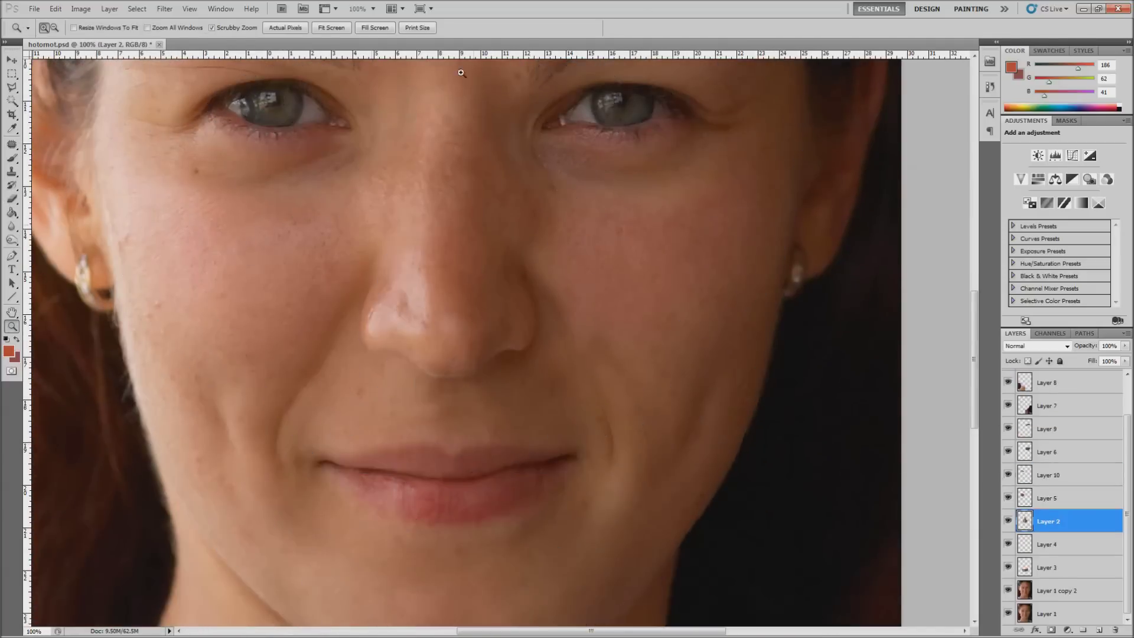
key("ctrl+shift+x")
left_click(972, 386)
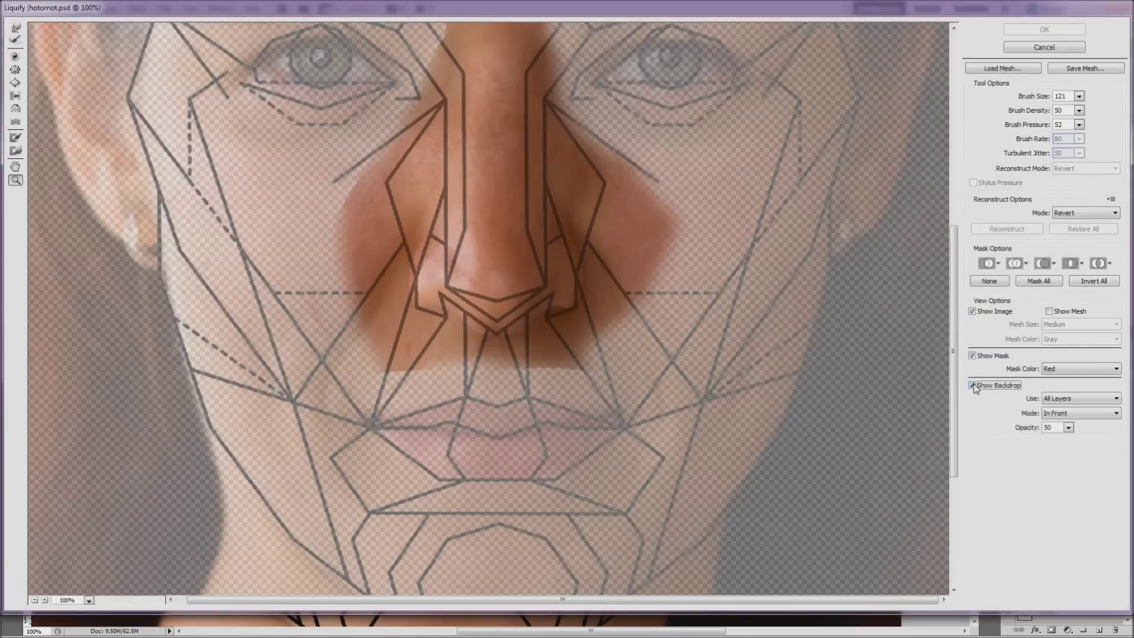
Step: Toggle Show Backdrop in Liquify until only the isolated nose is visible
double_click(972, 386)
left_click(972, 385)
double_click(972, 385)
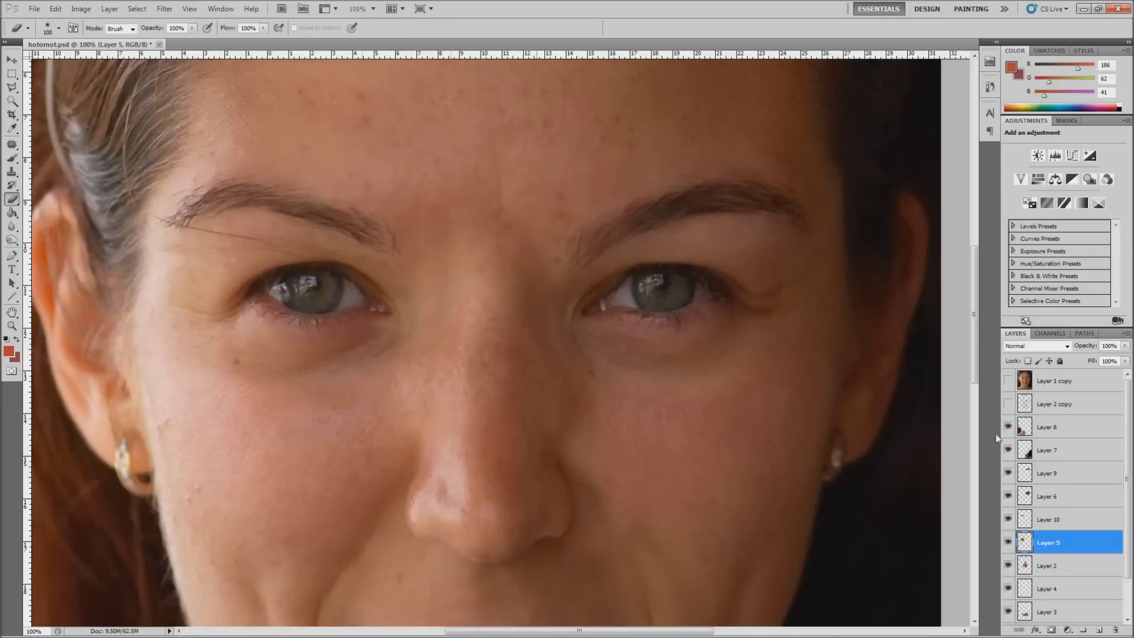
Step: Select the eyebrow layer and commit the re-warped left eyebrow arch to match the mask
left_click(1016, 496)
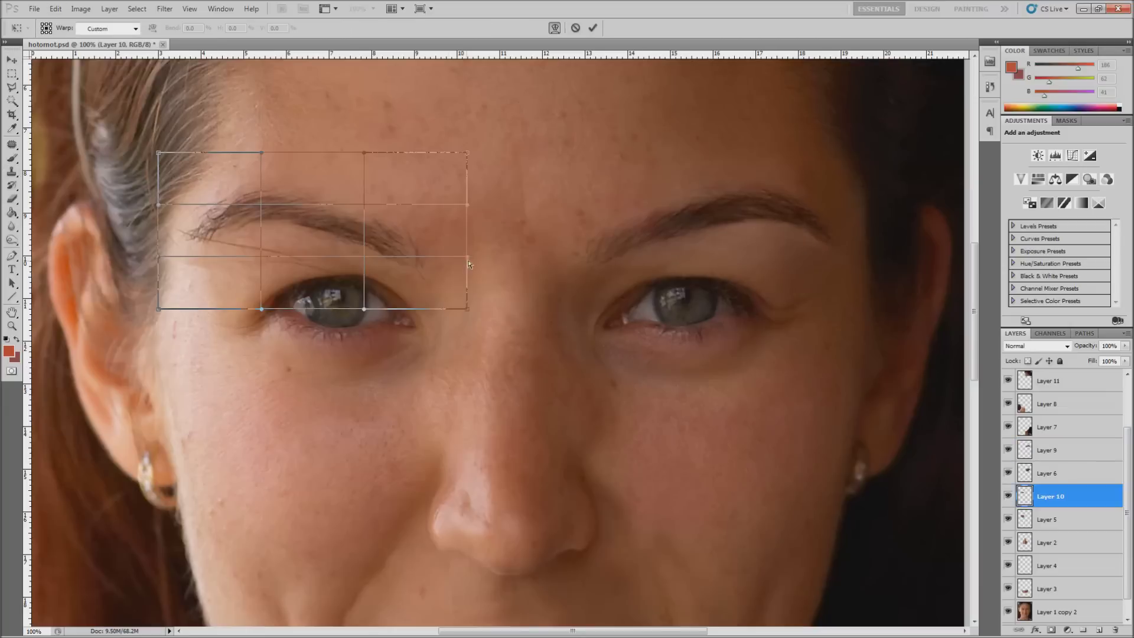
key("Return")
left_click(12, 61)
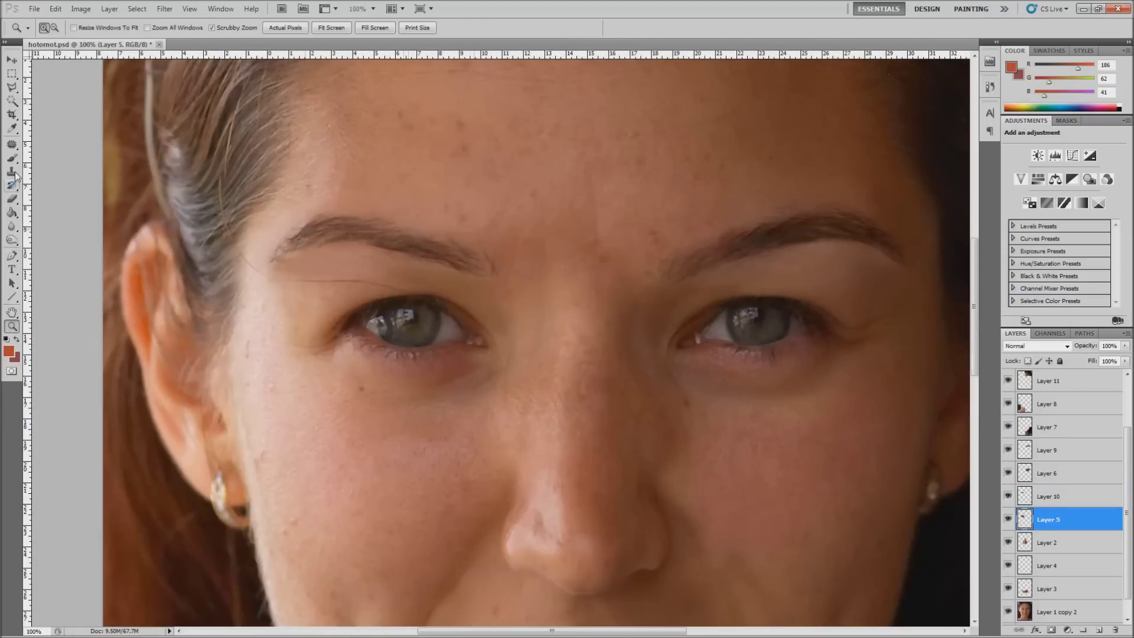
left_click(13, 172)
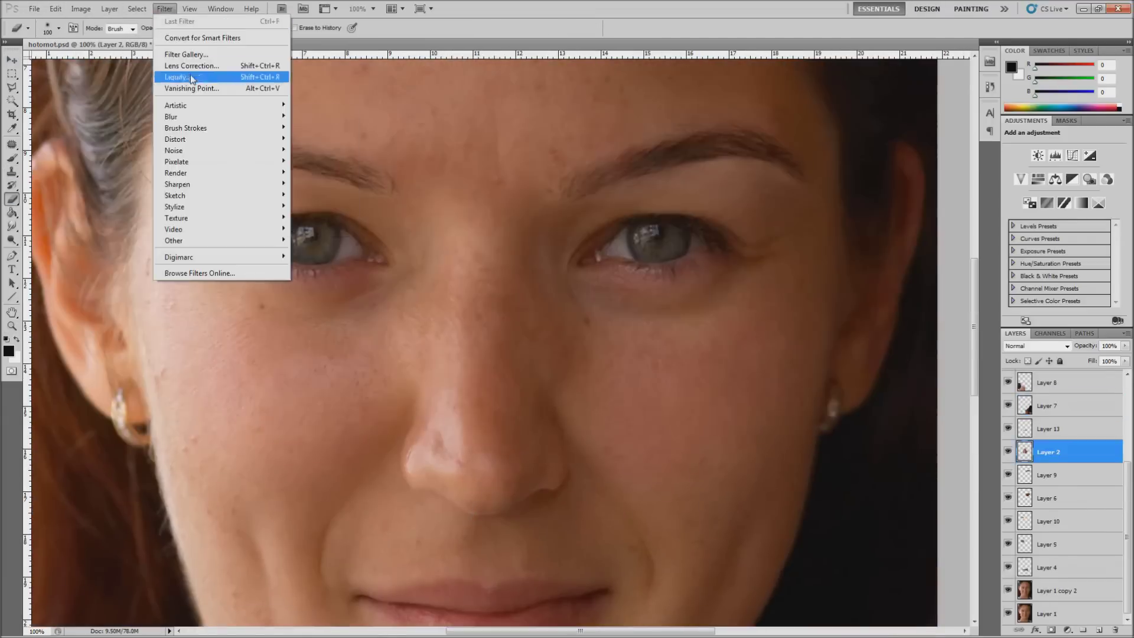
Step: Open Liquify on the isolated nose layer from the Filter menu
left_click(177, 77)
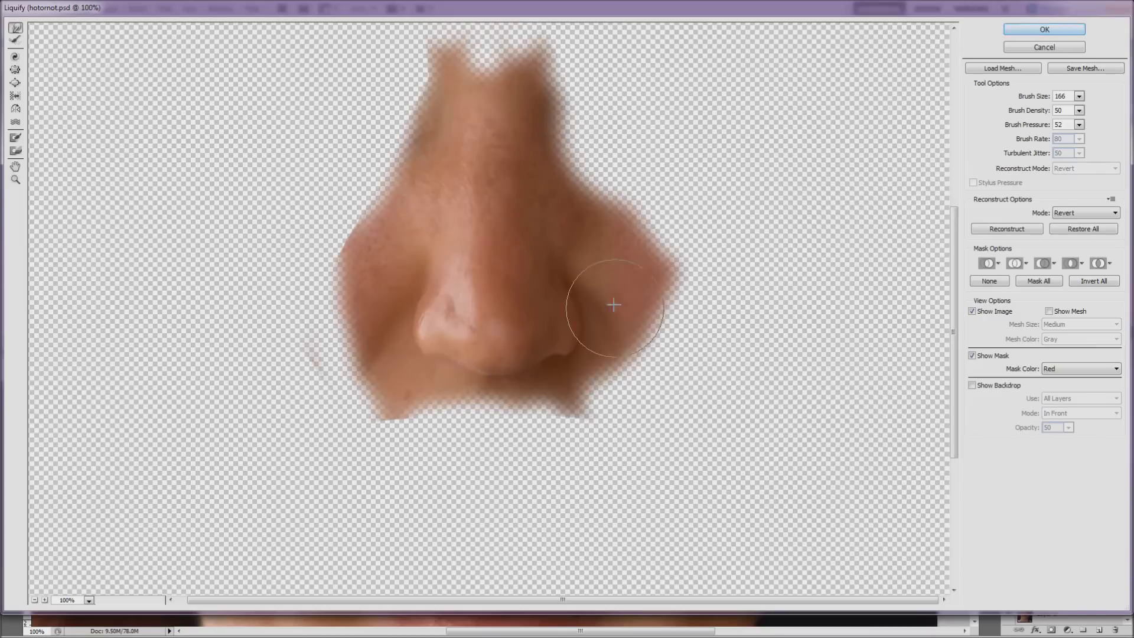